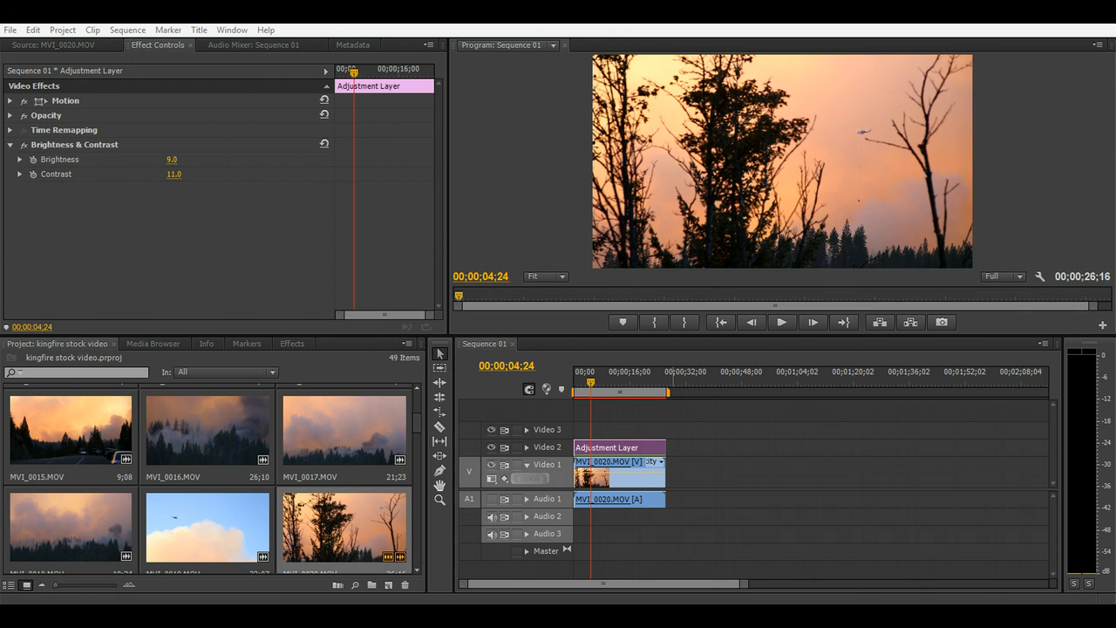
- Activate Sequence 01 in the Timeline so it becomes the export target
{"action": "left_click", "coordinate": [592, 379]}
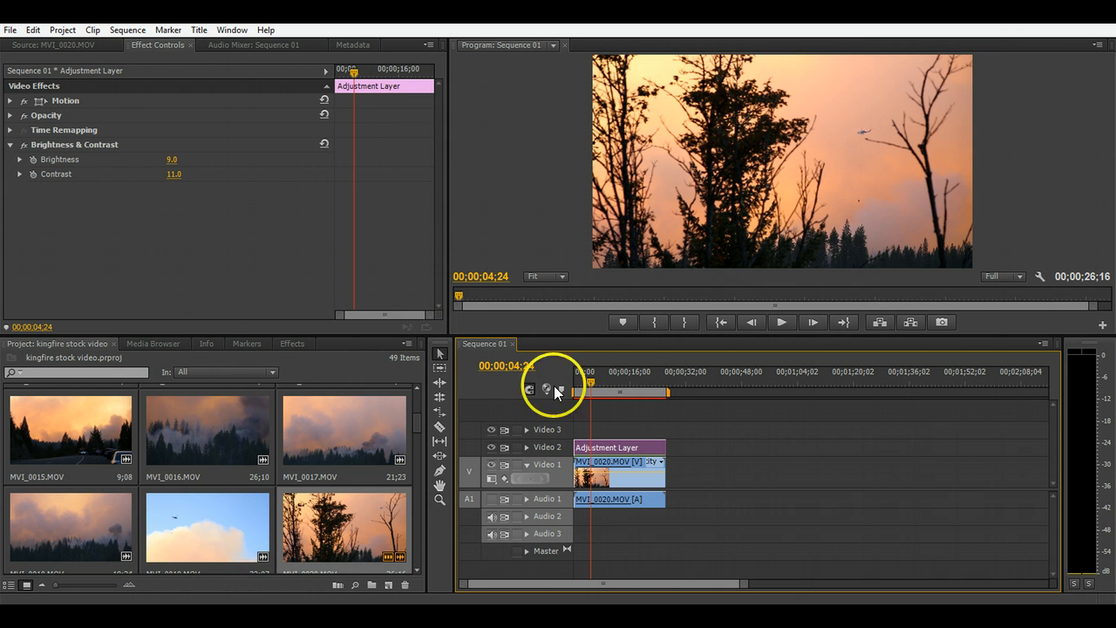
- Start File > Export > Media and keep QuickTime format with the Photo - JPEG video codec
{"action": "left_click", "coordinate": [10, 29]}
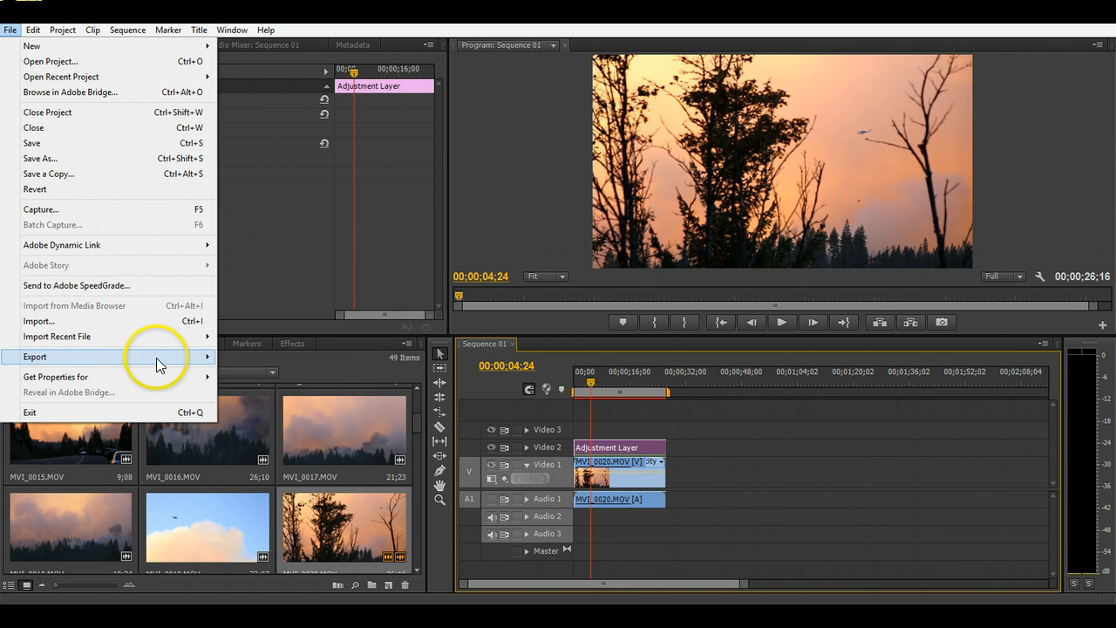
{"action": "mouse_move", "coordinate": [113, 357]}
{"action": "left_click", "coordinate": [250, 358]}
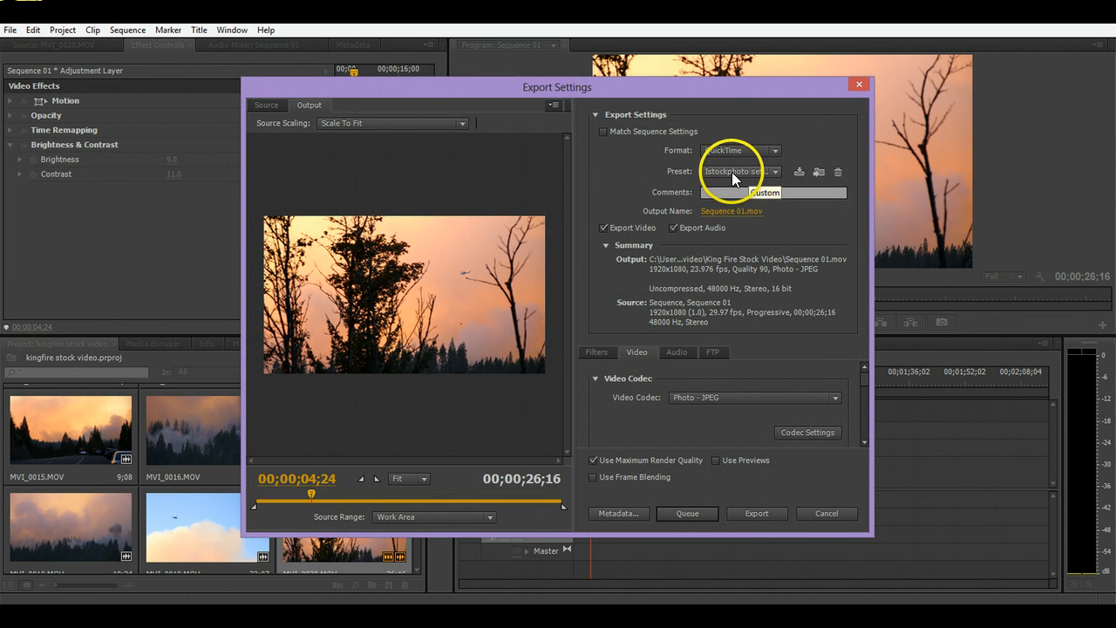
{"action": "left_click", "coordinate": [775, 150]}
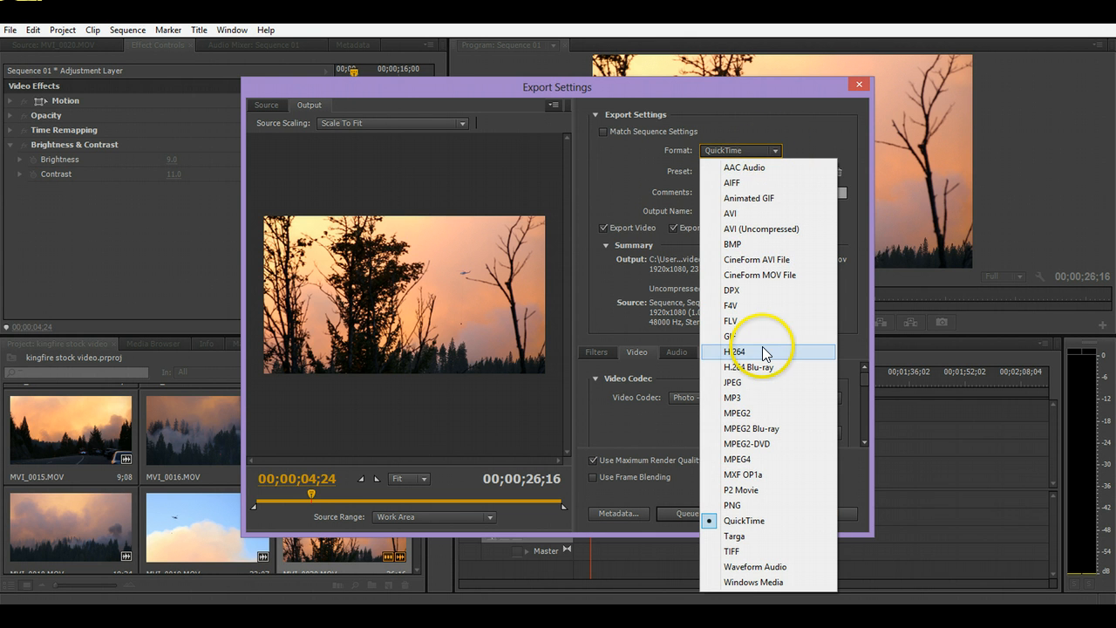
{"action": "left_click", "coordinate": [748, 521]}
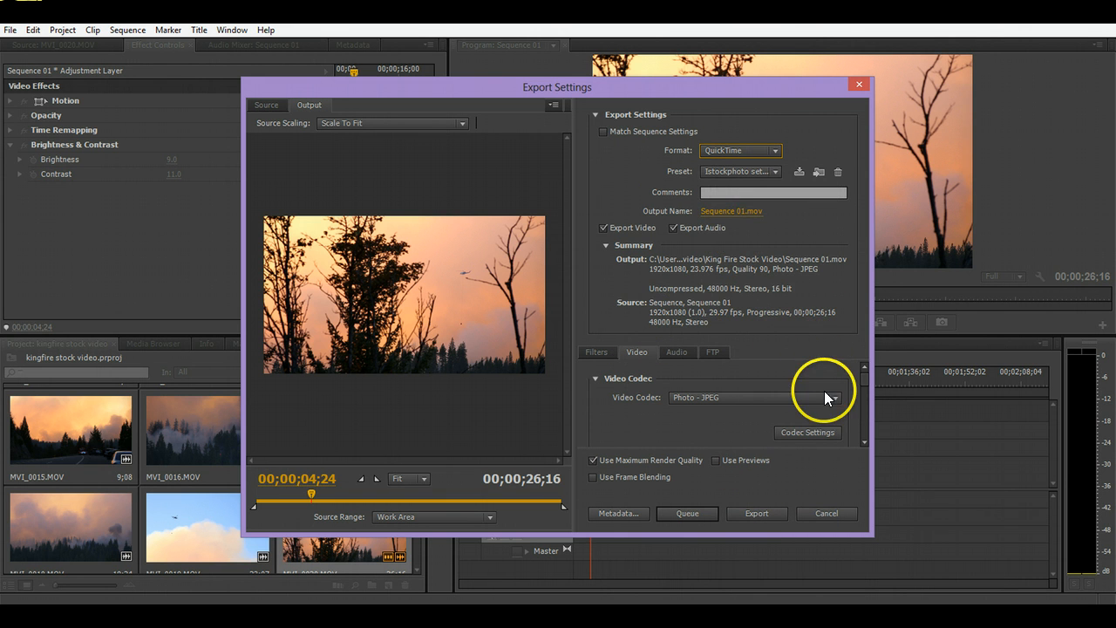
{"action": "scroll", "coordinate": [861, 381], "scroll_direction": "down", "scroll_amount": 2}
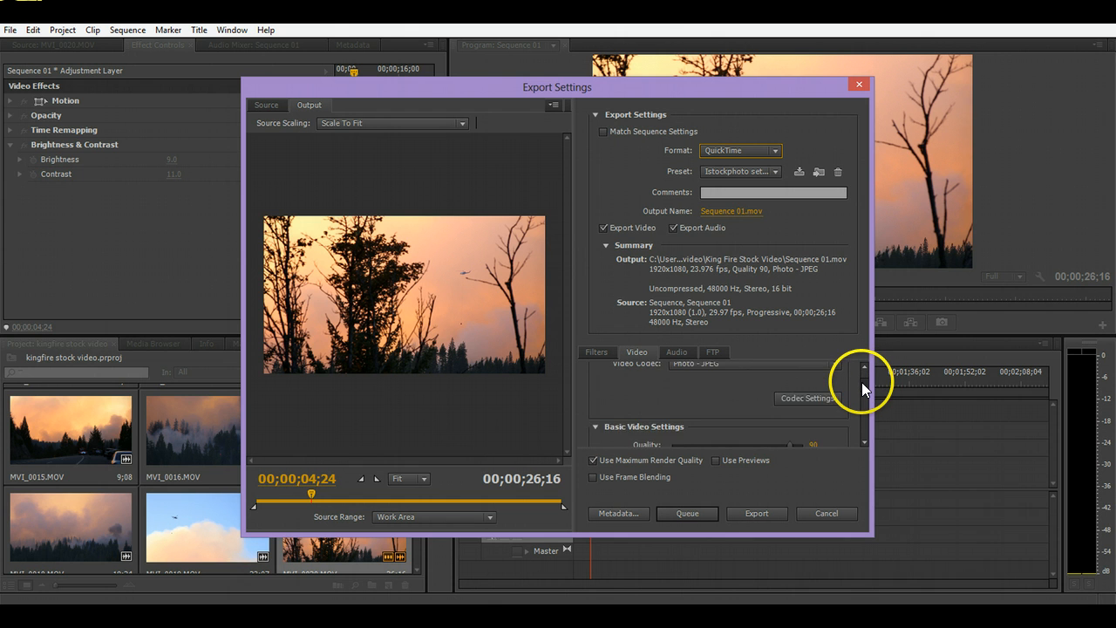
{"action": "left_click", "coordinate": [834, 380]}
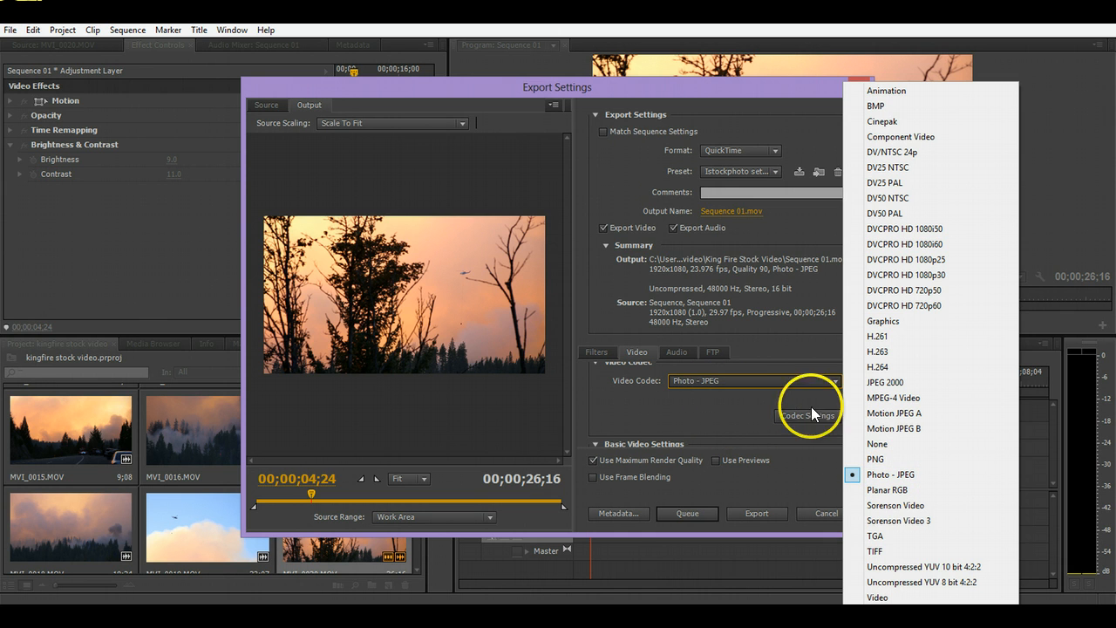
{"action": "left_click", "coordinate": [687, 403]}
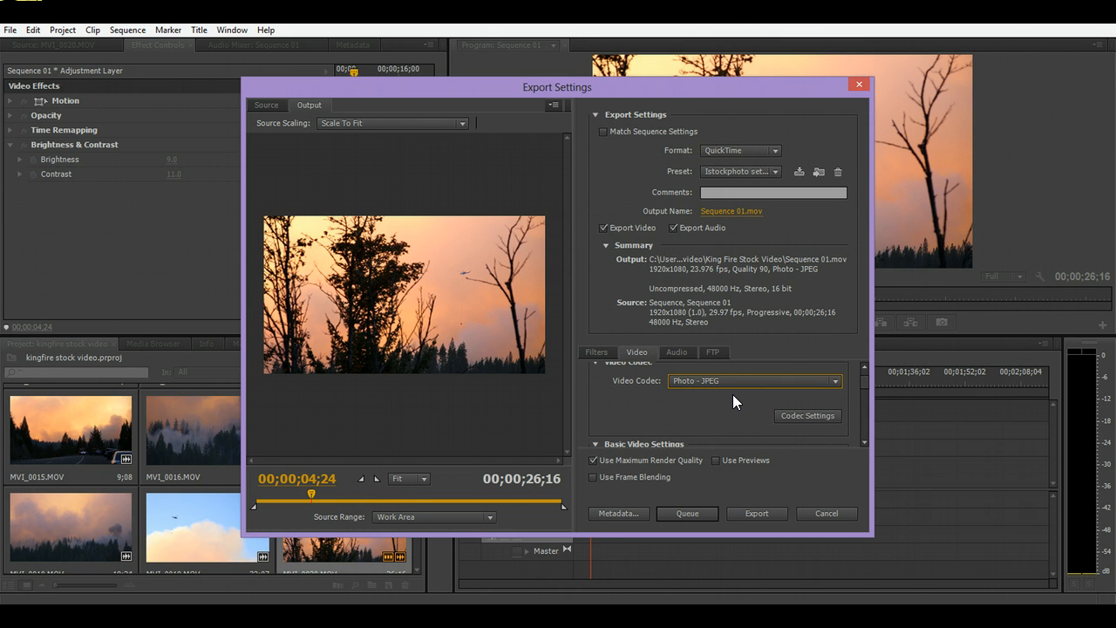
{"action": "left_click_drag", "start_coordinate": [865, 380], "coordinate": [865, 392]}
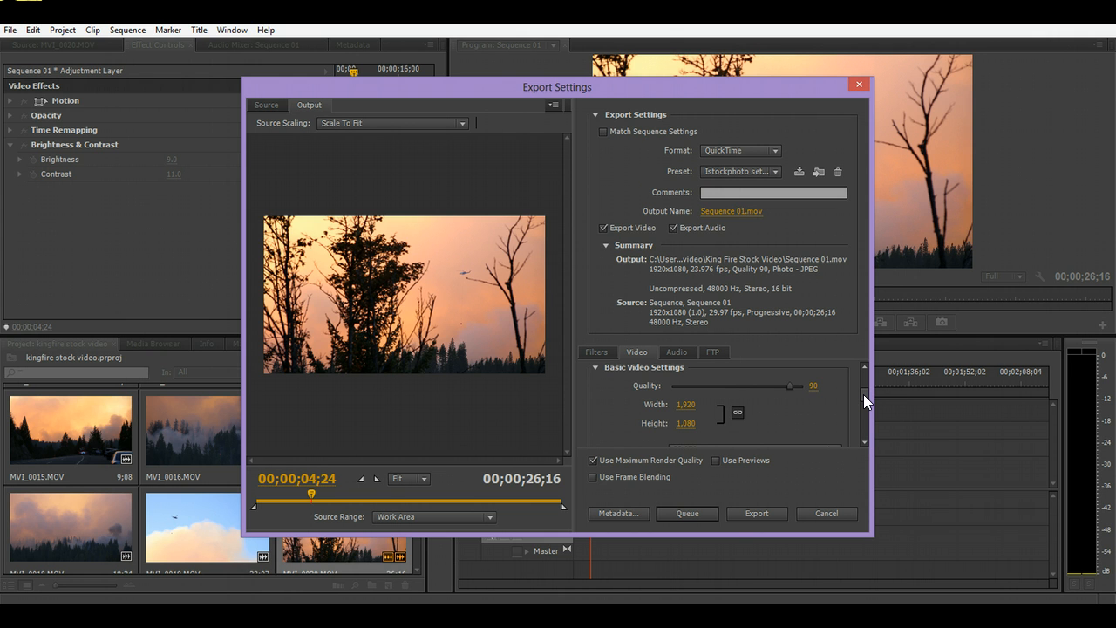
{"action": "left_click_drag", "start_coordinate": [863, 393], "coordinate": [863, 404]}
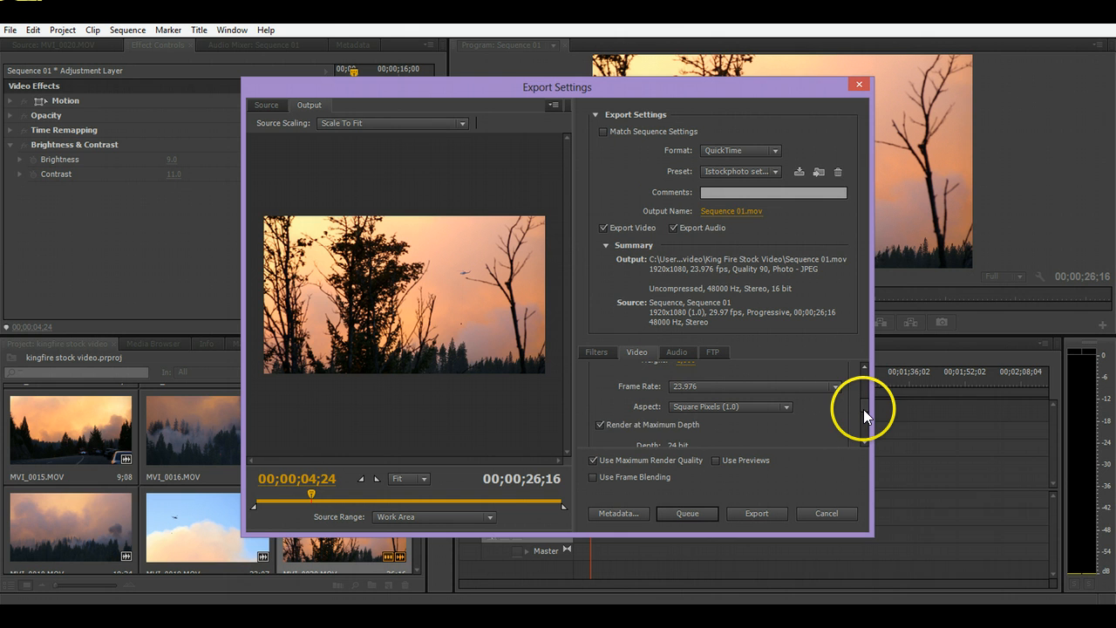
{"action": "left_click_drag", "start_coordinate": [863, 403], "coordinate": [863, 412]}
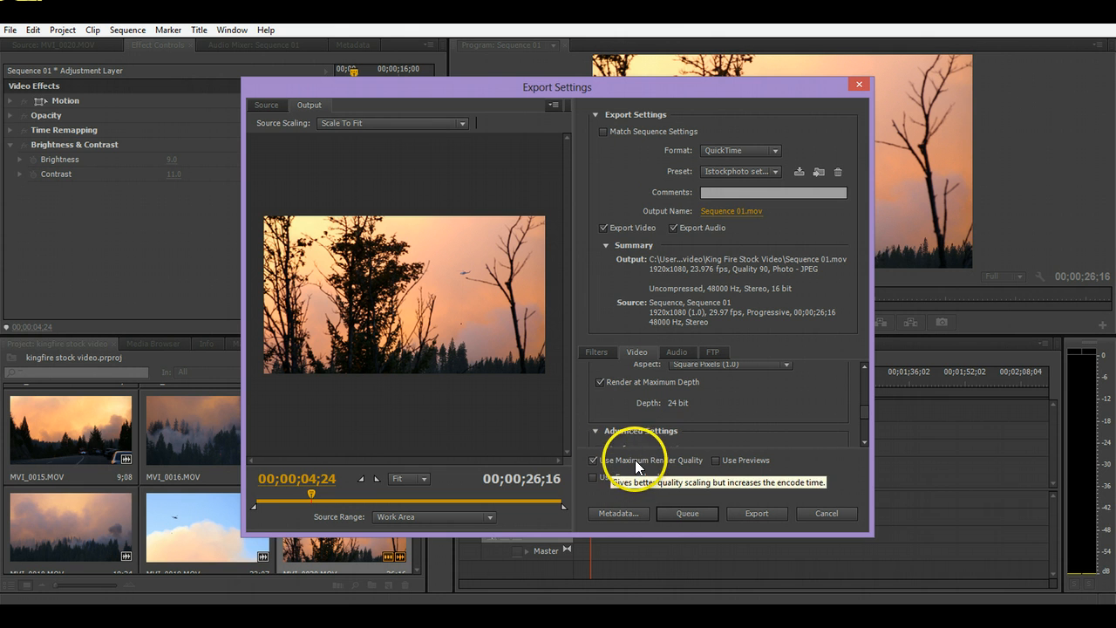
{"action": "mouse_move", "coordinate": [865, 406]}
{"action": "left_mouse_down"}
{"action": "mouse_move", "coordinate": [864, 426]}
{"action": "mouse_move", "coordinate": [861, 370]}
{"action": "left_mouse_up"}
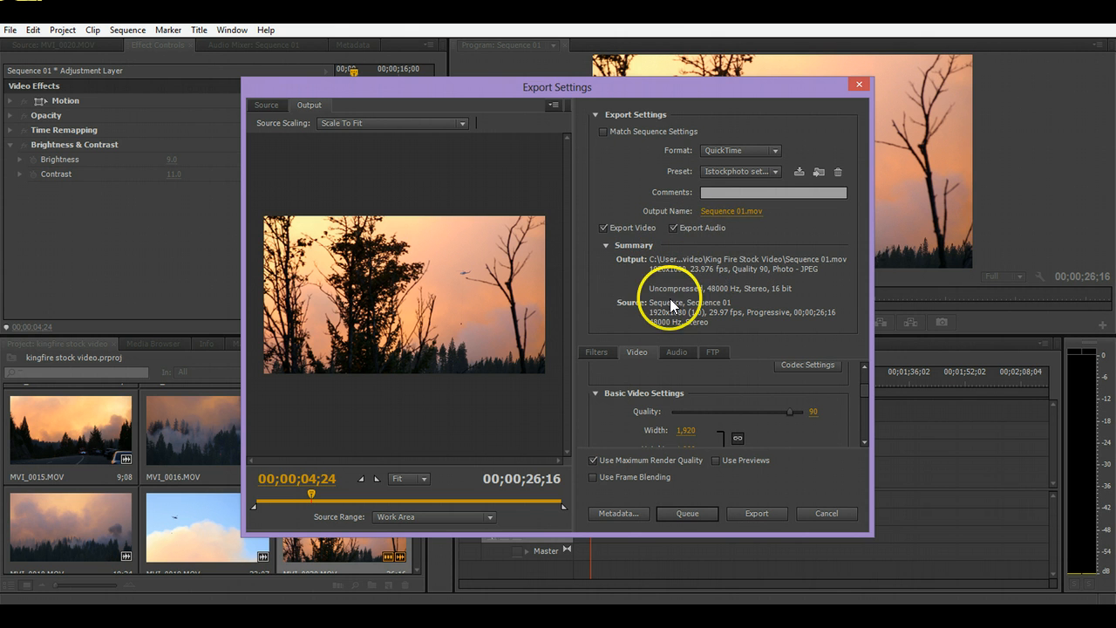
- Set the output name to 'Fire Fighter Helicopter Dumping water on Forest Fire' in the Save As dialog
{"action": "left_click", "coordinate": [730, 211]}
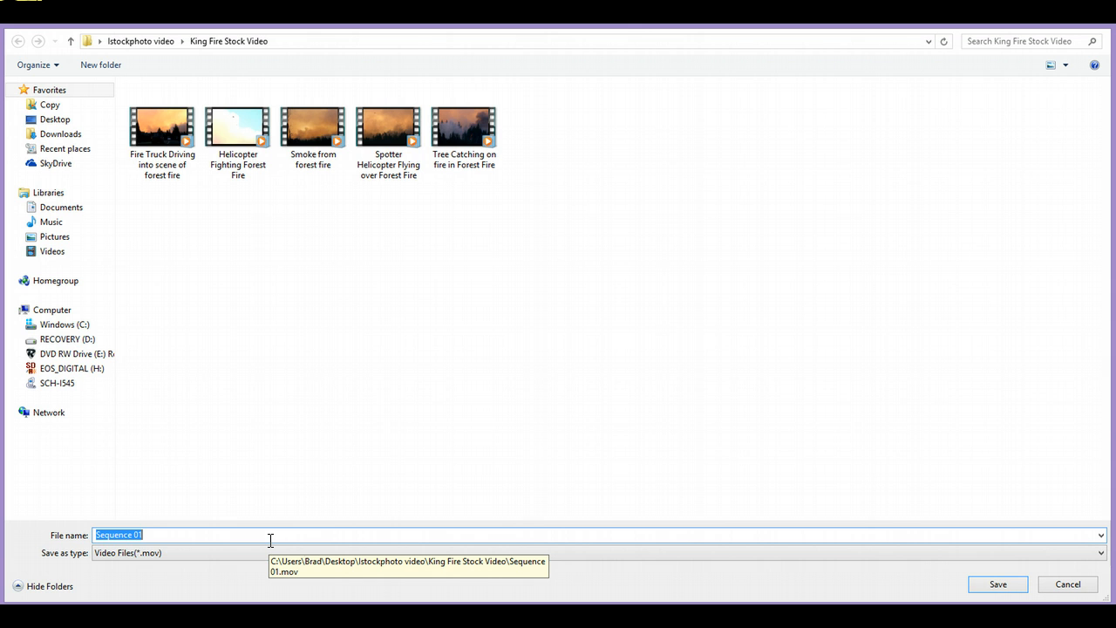
{"action": "type", "text": "Heli"}
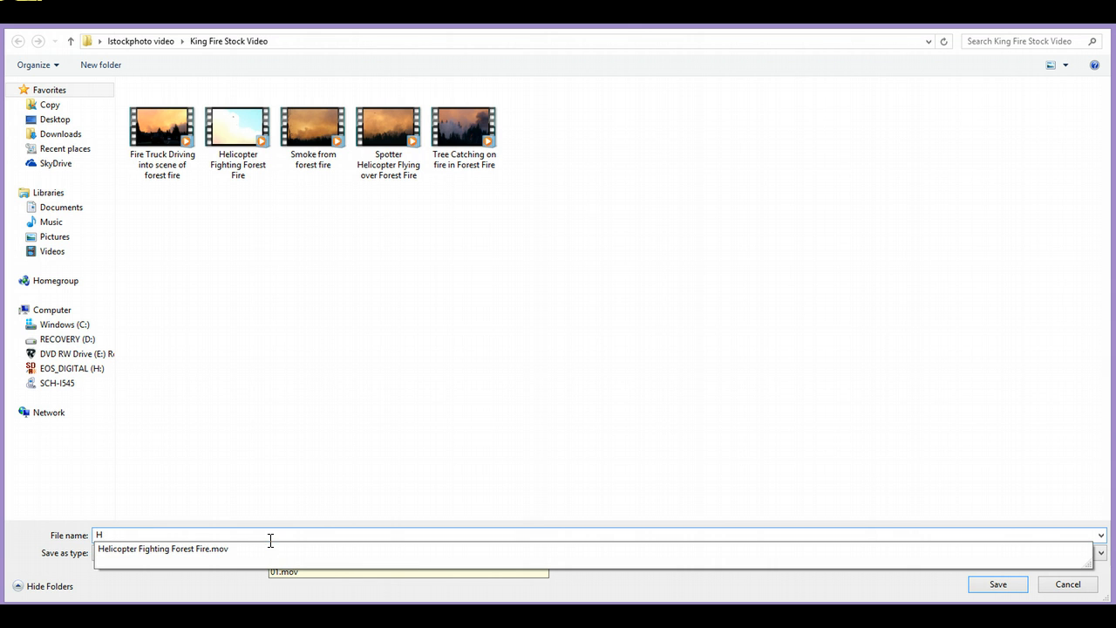
{"action": "key", "text": "BackSpace"}
{"action": "key", "text": "BackSpace"}
{"action": "key", "text": "BackSpace"}
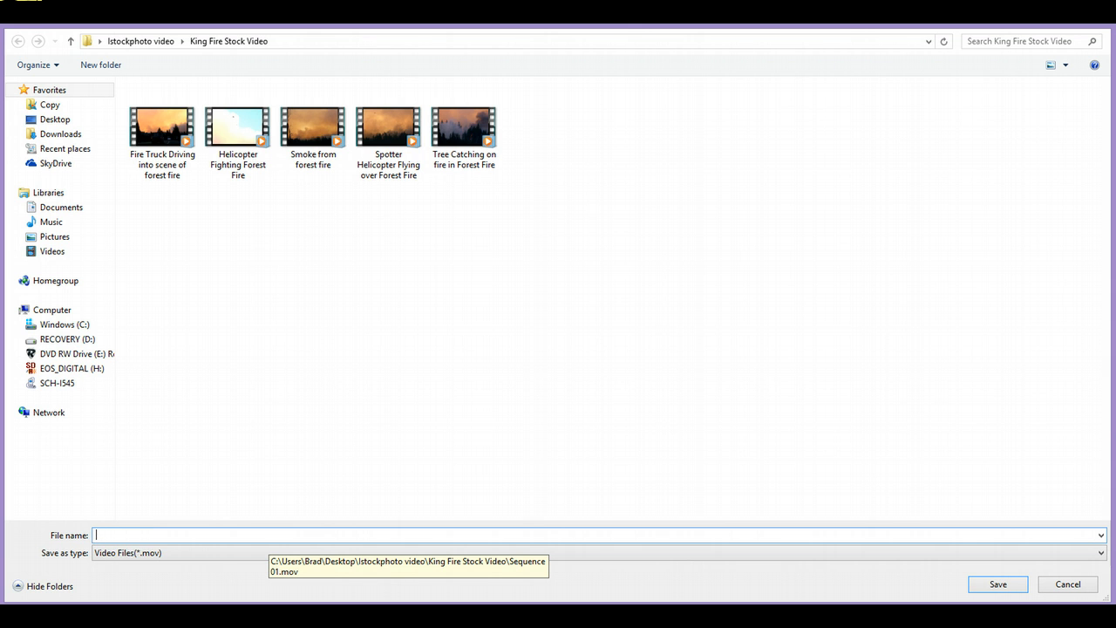
{"action": "type", "text": "RF"}
{"action": "key", "text": "BackSpace"}
{"action": "key", "text": "BackSpace"}
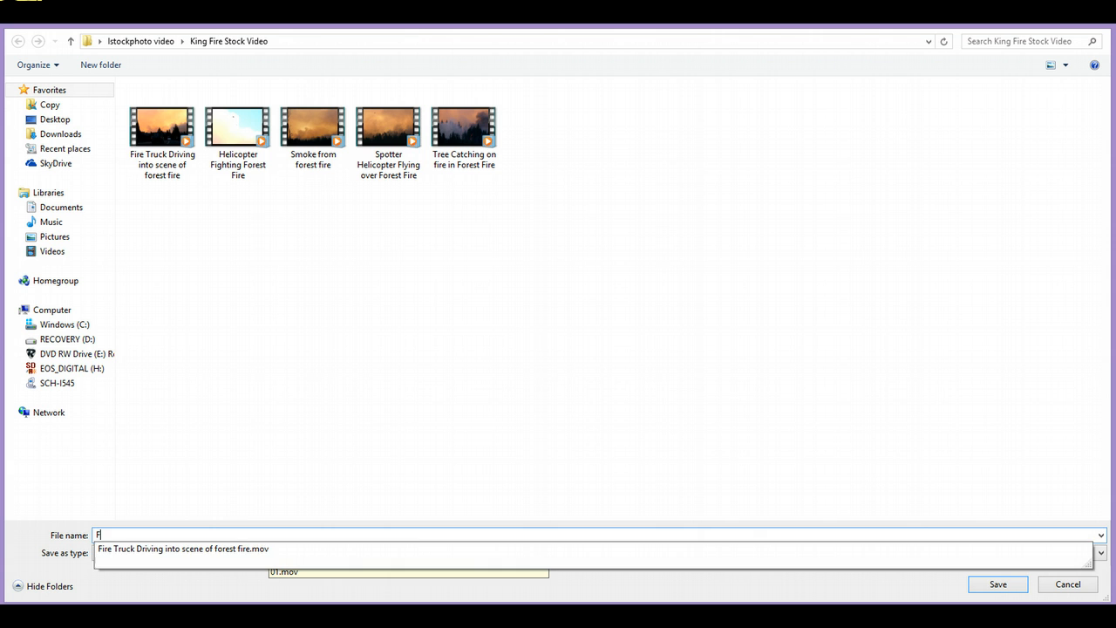
{"action": "type", "text": "Fire Fi"}
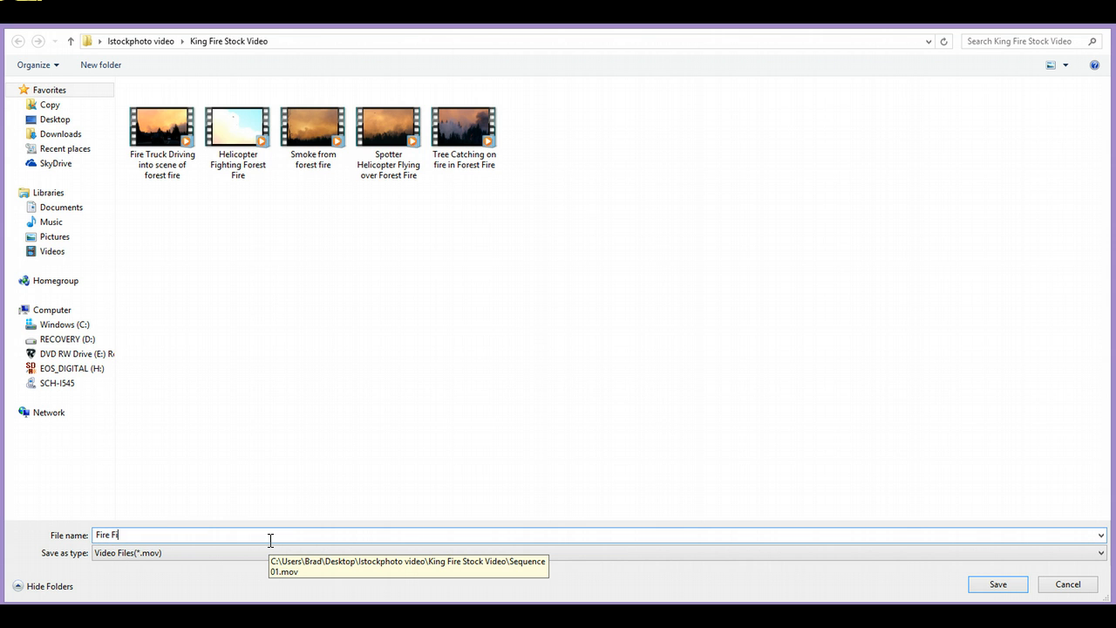
{"action": "type", "text": "ghter Hel"}
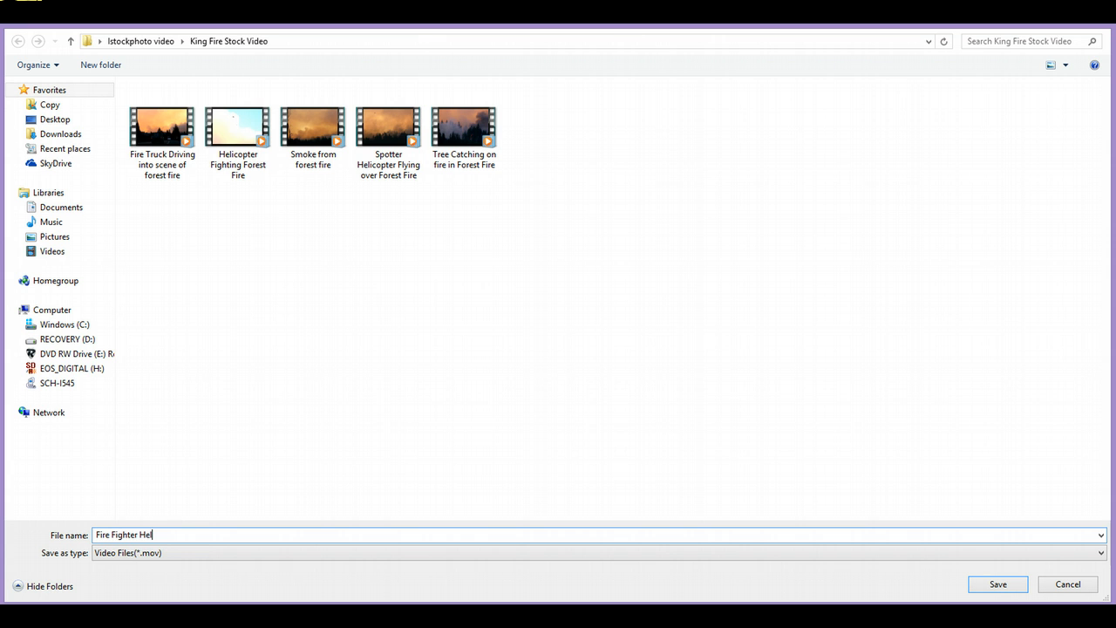
{"action": "type", "text": "icopter Dum"}
{"action": "type", "text": "ping w"}
{"action": "type", "text": "ater on Fore"}
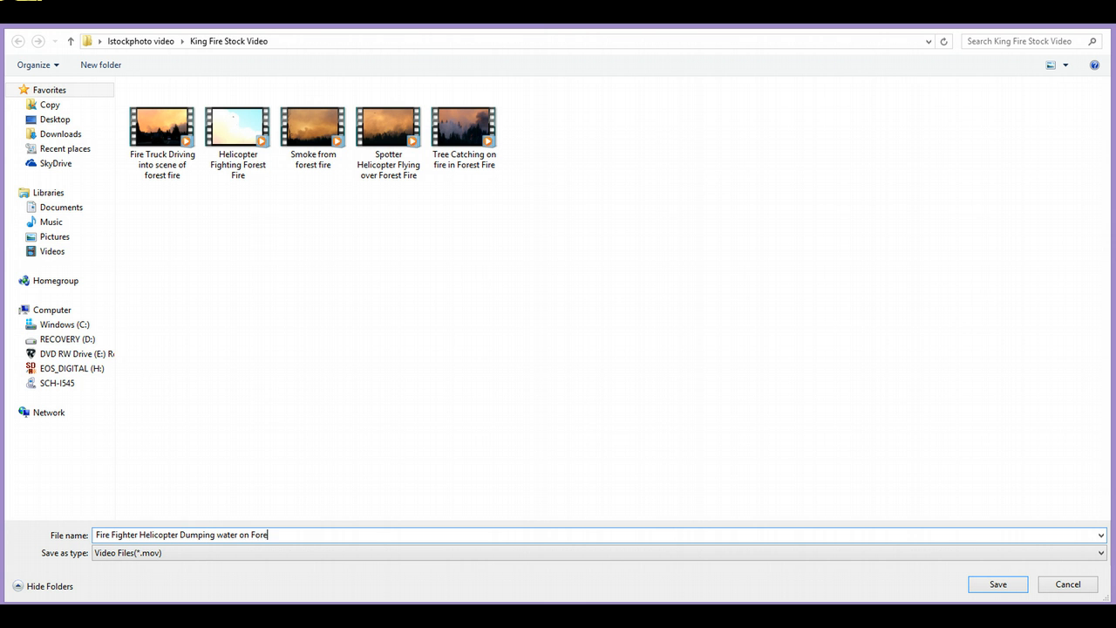
{"action": "type", "text": "st Fire"}
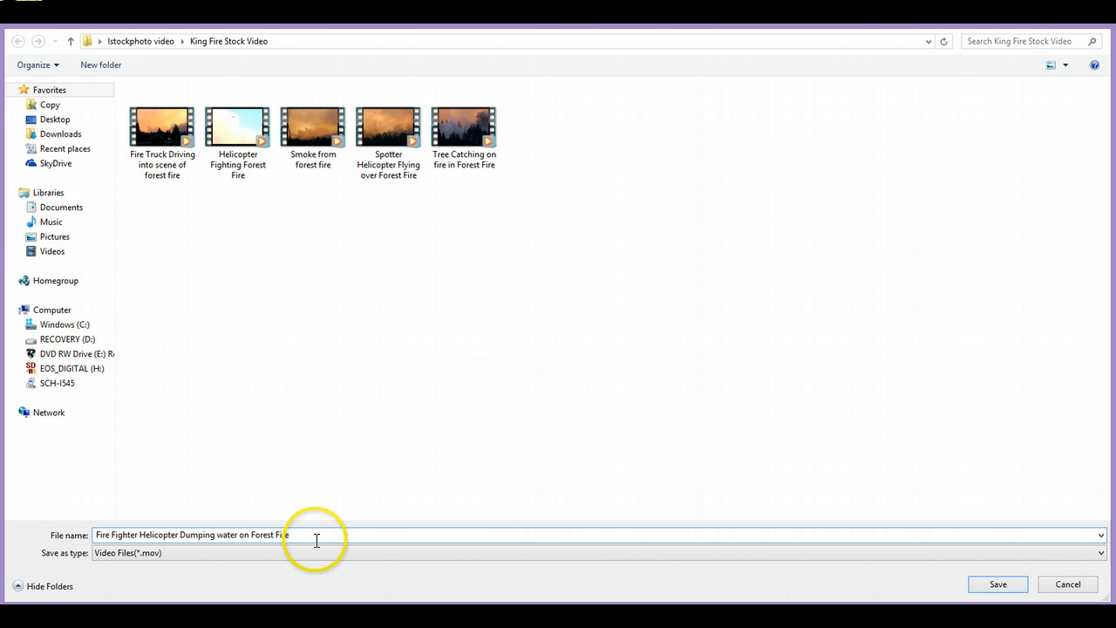
- Save the new file name and start encoding the sequence to the QuickTime movie
{"action": "left_click", "coordinate": [986, 584]}
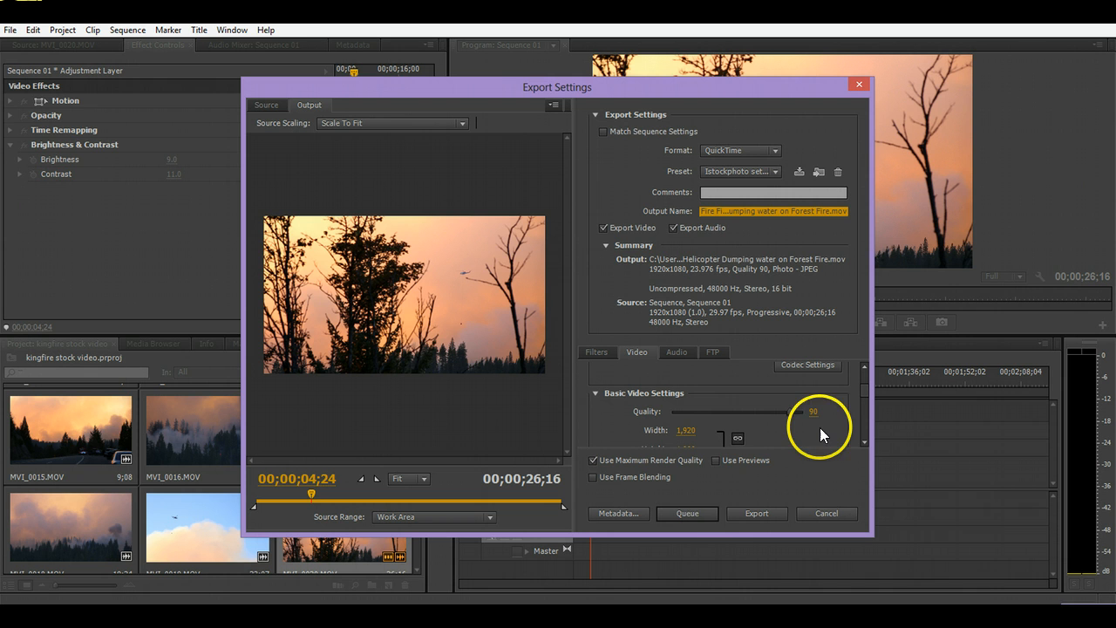
{"action": "left_click", "coordinate": [763, 517]}
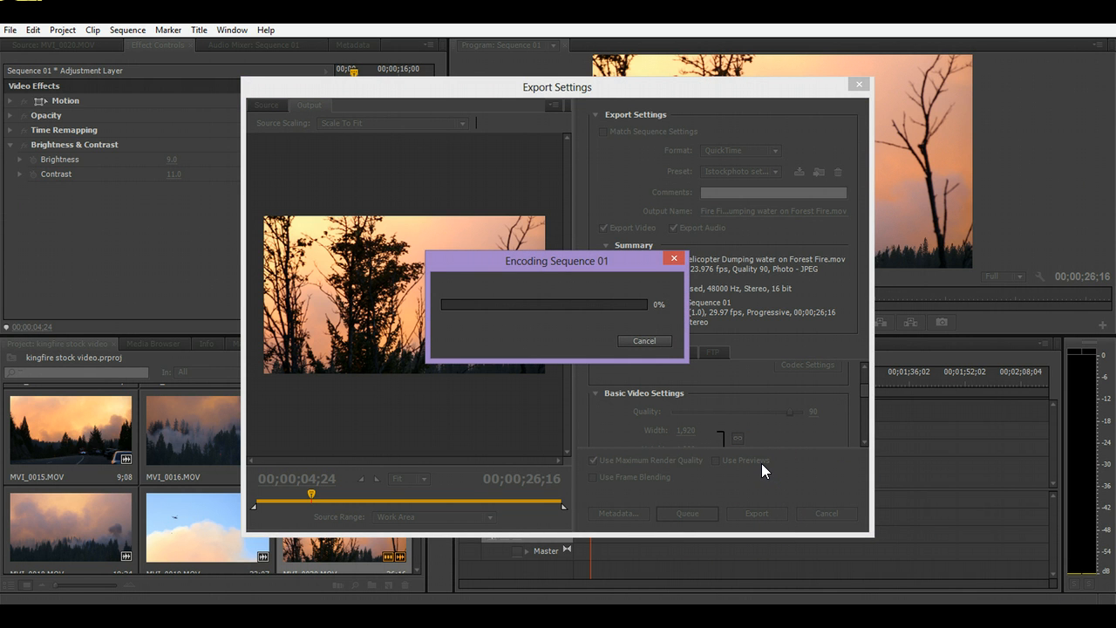